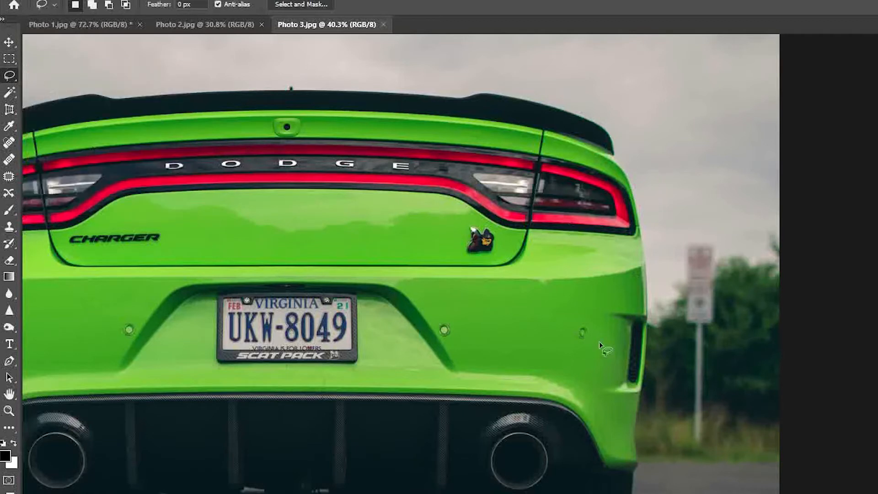
# - Outline the blurred road sign and its post beside the green car with the Lasso, replace it using Content-Aware fill, and deselect
pyautogui.moveTo(692, 333)
pyautogui.mouseDown()
pyautogui.moveTo(679, 291)
pyautogui.moveTo(683, 254)
pyautogui.moveTo(720, 280)
pyautogui.moveTo(707, 446)
pyautogui.moveTo(695, 430)
pyautogui.moveTo(693, 335)
pyautogui.mouseUp()
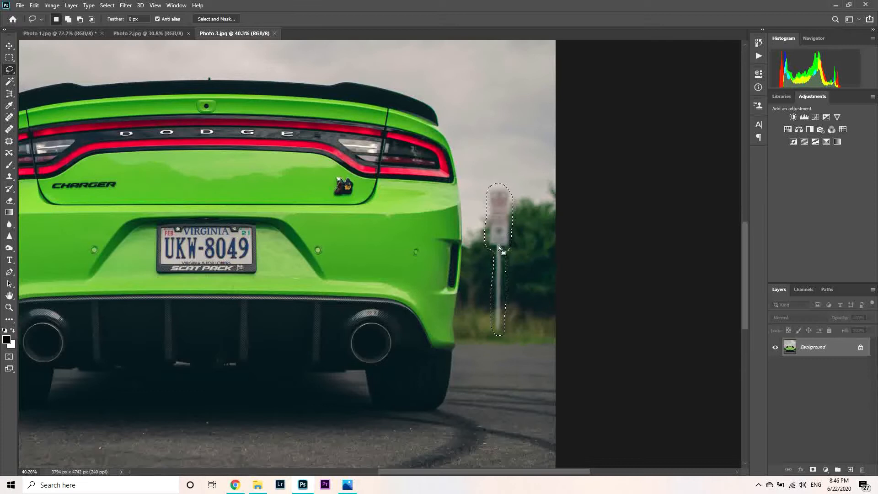
pyautogui.rightClick(496, 210)
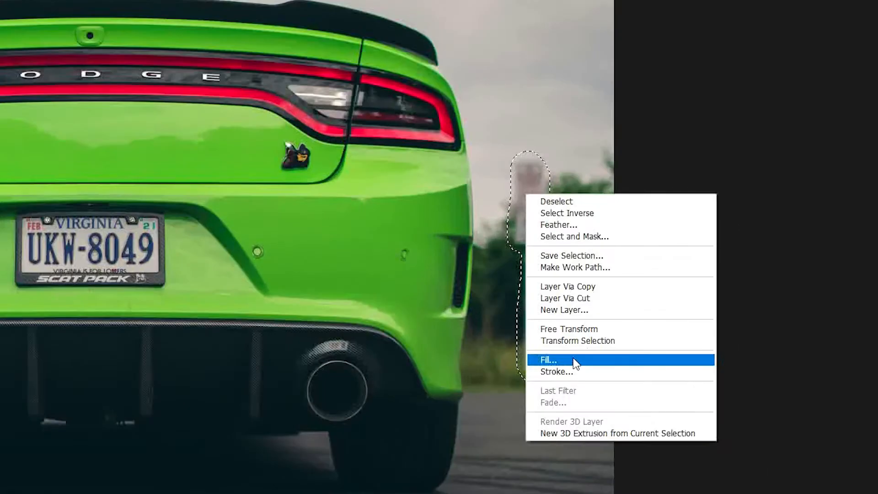
pyautogui.click(574, 362)
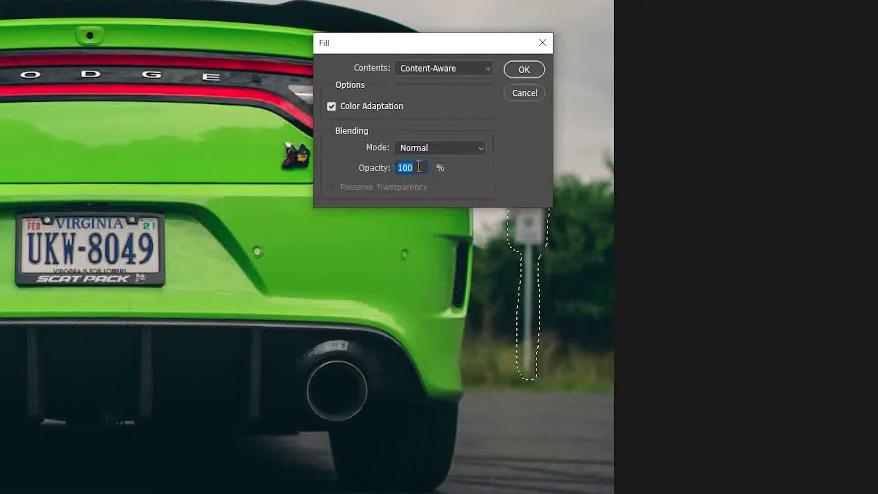
pyautogui.click(524, 69)
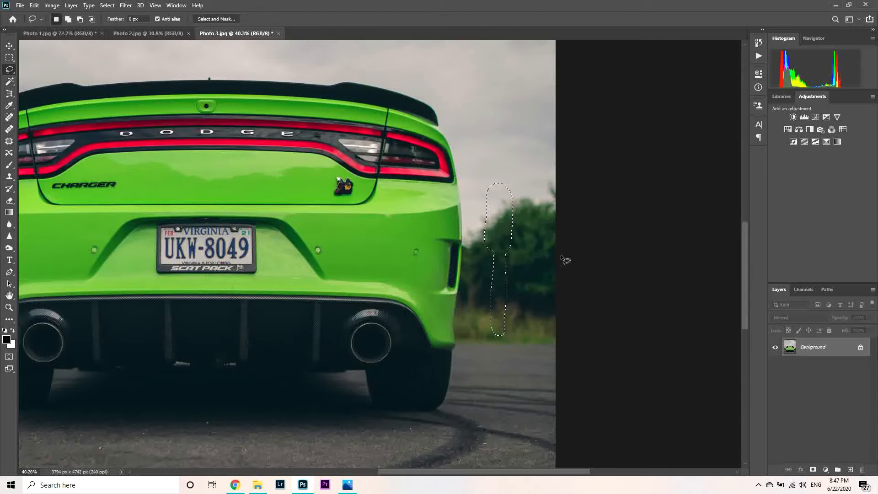
pyautogui.scroll(-3, 575, 284)
pyautogui.scroll(-2, 577, 289)
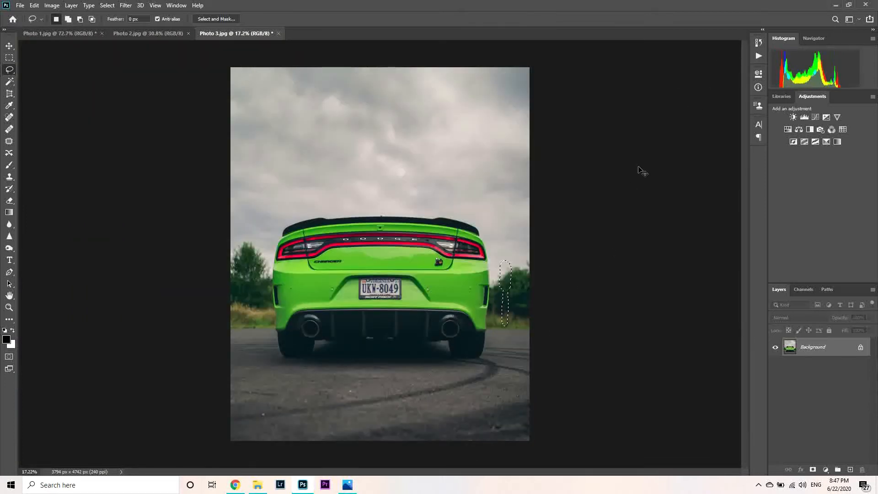
pyautogui.hotkey('ctrl', 'd')
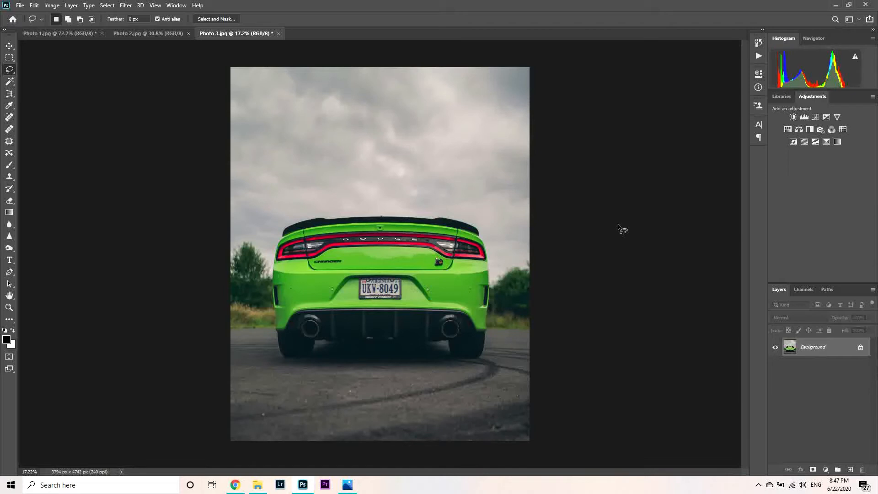
# - Undo the Content-Aware fill on the road sign and clear the lasso selection
pyautogui.scroll(2, 515, 311)
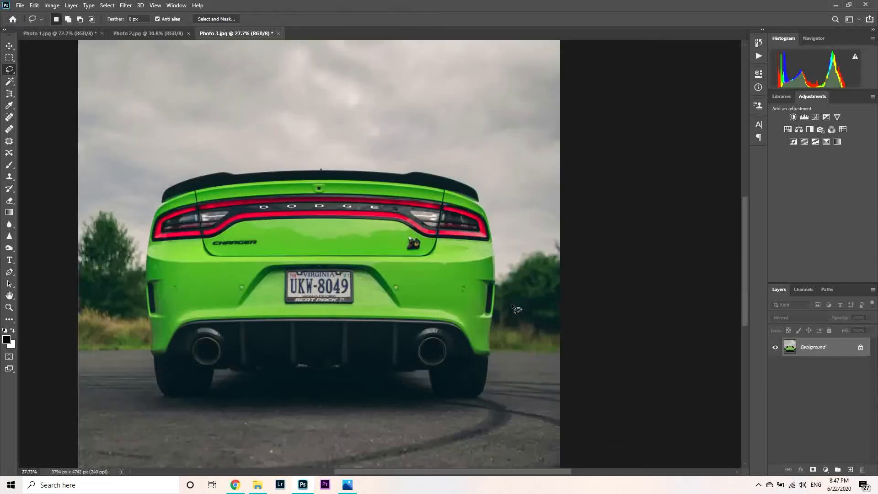
pyautogui.moveTo(513, 306)
pyautogui.mouseDown()
pyautogui.moveTo(521, 245)
pyautogui.moveTo(515, 316)
pyautogui.mouseUp()
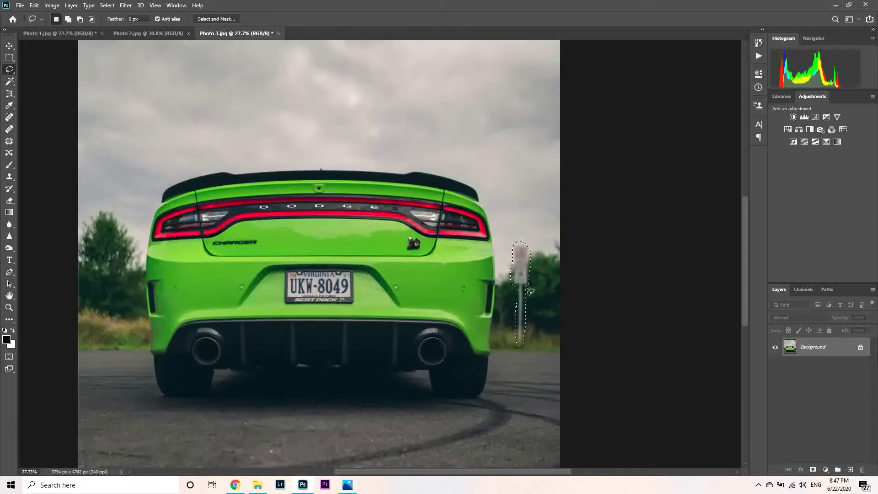
pyautogui.click(380, 235)
# - Enclose the road sign and post in a rectangular marquee and replace them with a Content-Aware fill at 100% opacity
pyautogui.click(5, 60)
pyautogui.moveTo(511, 242); pyautogui.dragTo(533, 347)
pyautogui.rightClick(524, 293)
pyautogui.rightClick(520, 275)
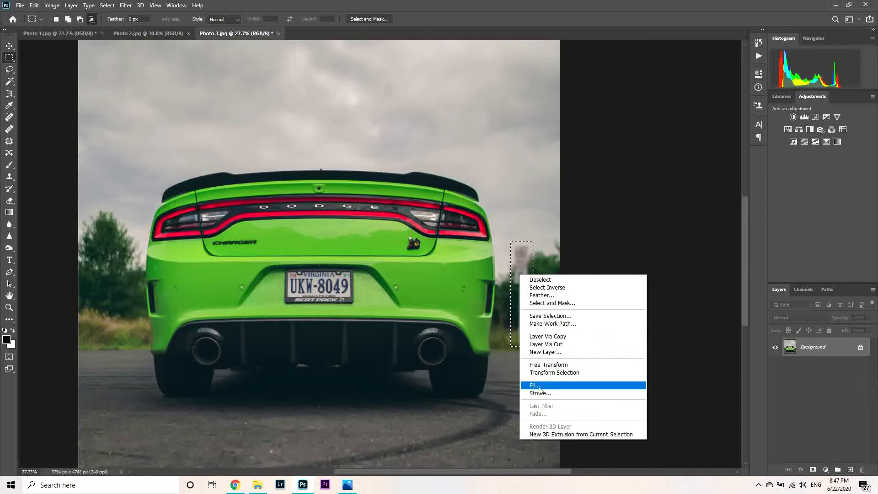
pyautogui.click(540, 384)
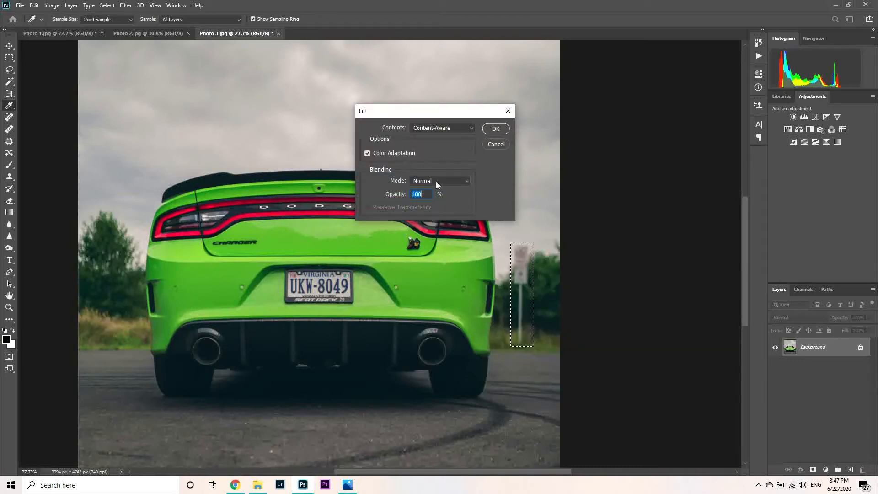
pyautogui.click(492, 130)
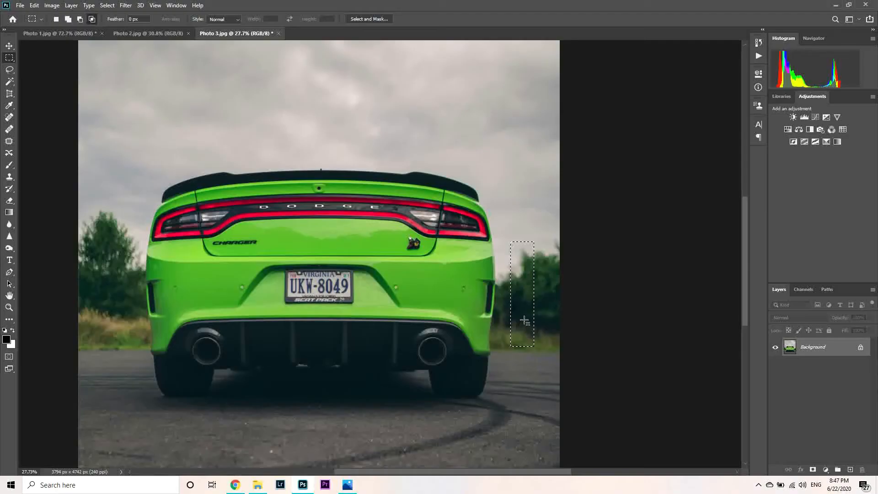
pyautogui.rightClick(522, 294)
pyautogui.click(537, 404)
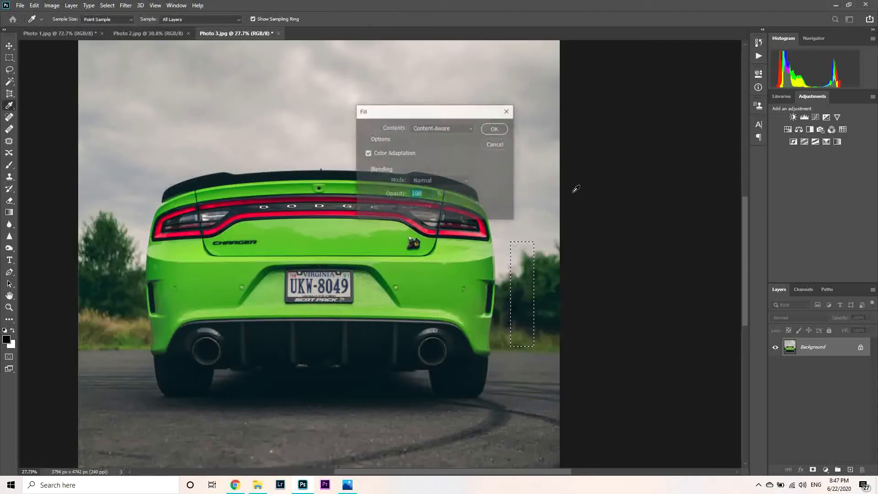
pyautogui.click(494, 130)
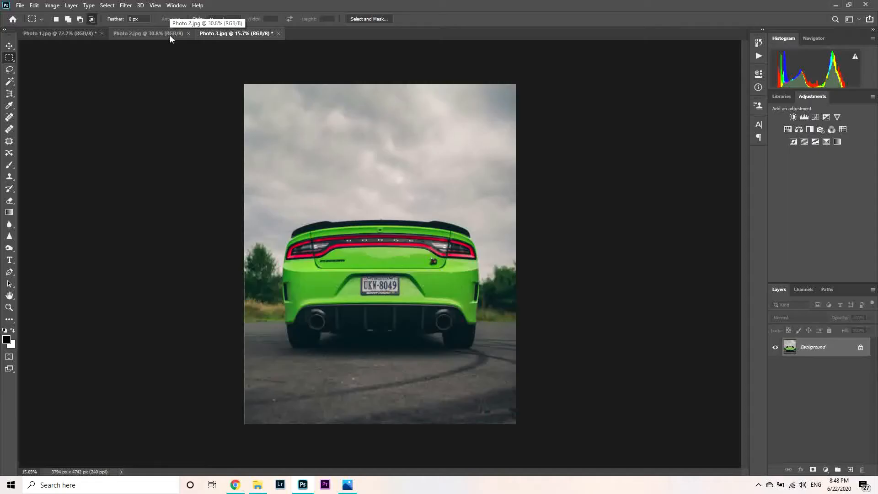
# - In Photo 2.jpg, adjust the Spot Healing Brush size and paint out the roadside marker post beside the blue car in Content-Aware mode
pyautogui.click(170, 36)
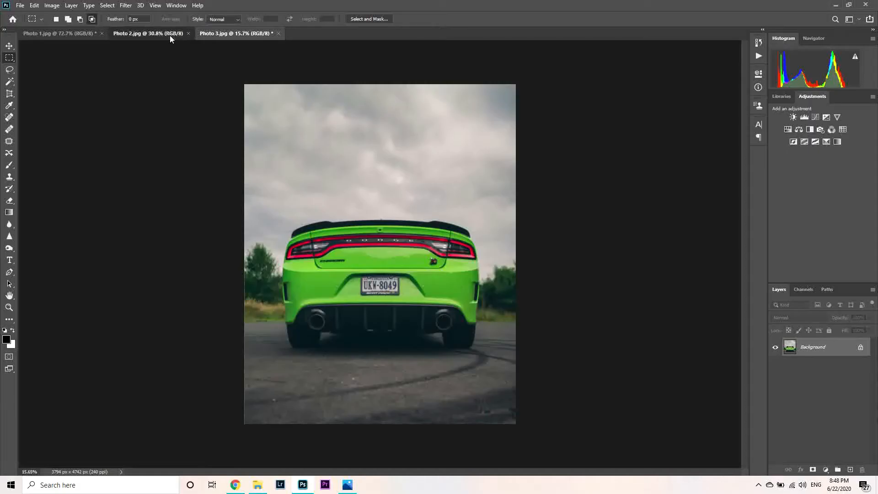
pyautogui.scroll(9, 512, 253)
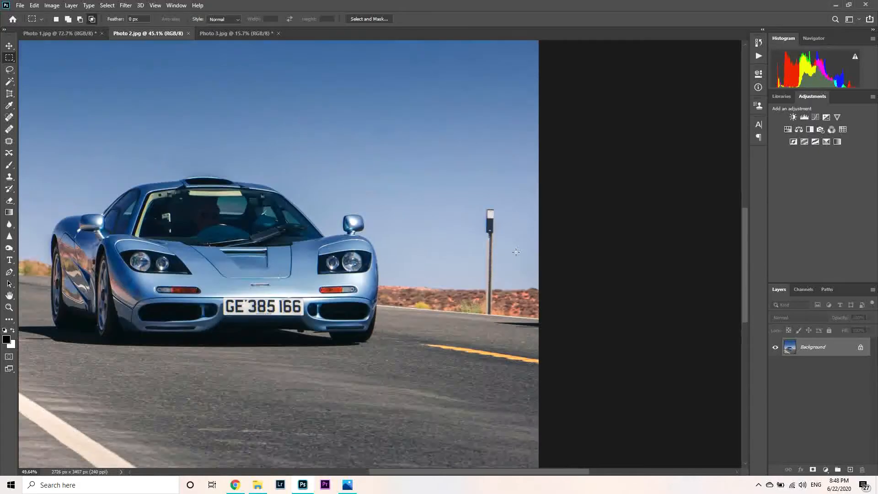
pyautogui.scroll(-3, 525, 277)
pyautogui.scroll(4, 526, 278)
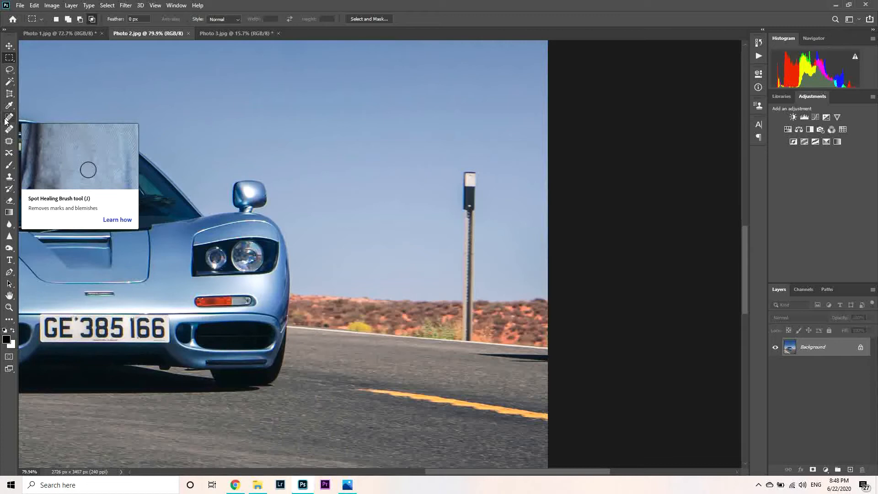
pyautogui.click(8, 119)
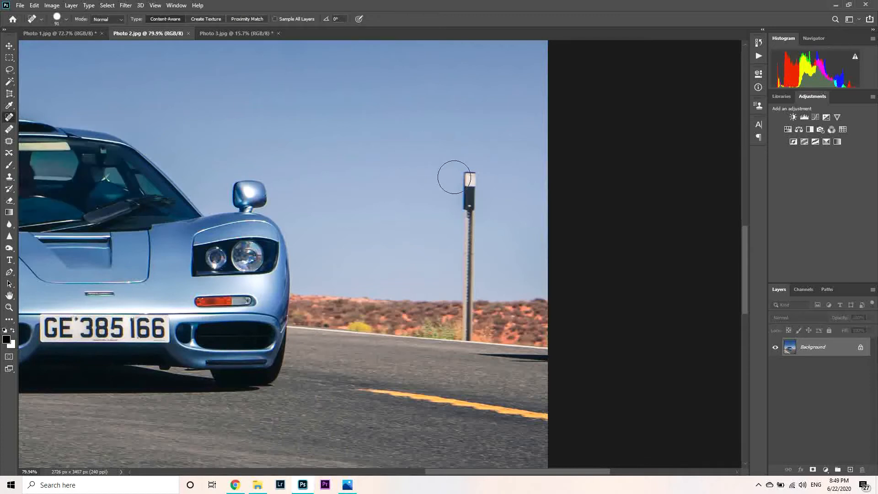
pyautogui.rightClick(427, 146)
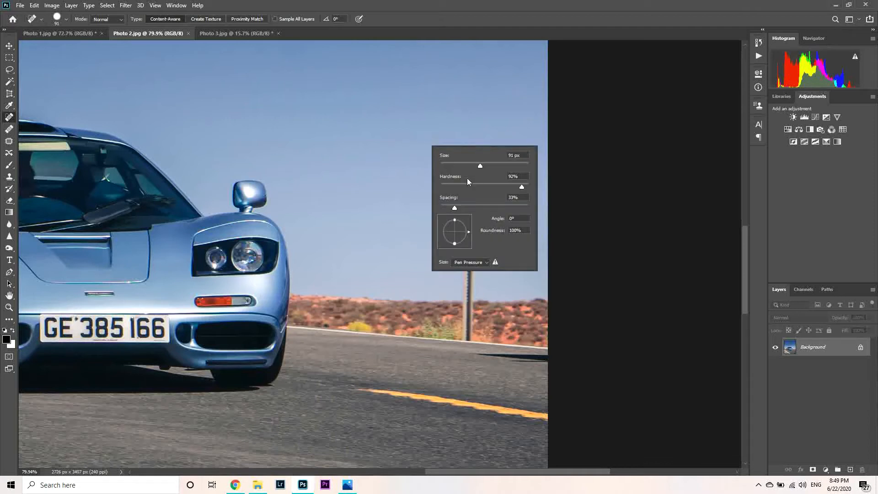
pyautogui.moveTo(466, 164); pyautogui.dragTo(472, 165)
pyautogui.moveTo(378, 172)
pyautogui.mouseDown()
pyautogui.moveTo(430, 167)
pyautogui.moveTo(379, 171)
pyautogui.moveTo(395, 177)
pyautogui.mouseUp()
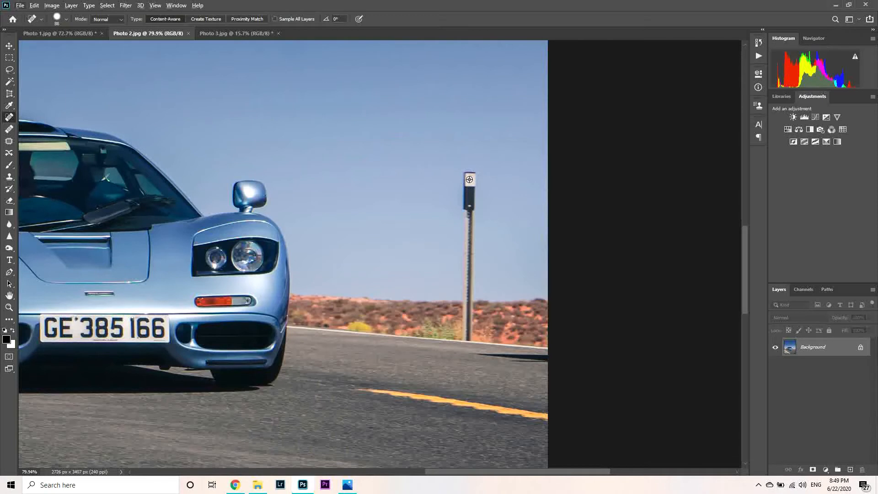
pyautogui.moveTo(469, 181); pyautogui.dragTo(466, 330)
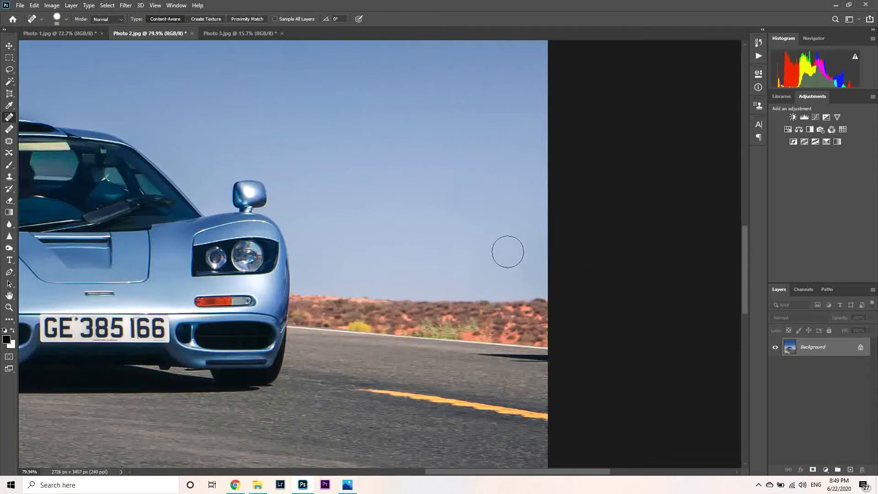
# - Reduce the Spot Healing Brush to 46 px and paint over the white signature in the photo's lower corner
pyautogui.scroll(-3, 537, 191)
pyautogui.scroll(2, 534, 269)
pyautogui.scroll(-4, 341, 287)
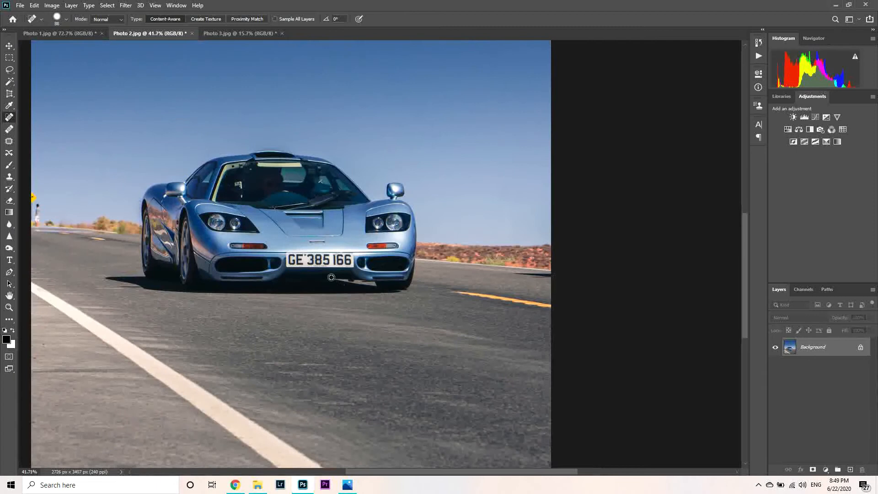
pyautogui.scroll(2, 168, 240)
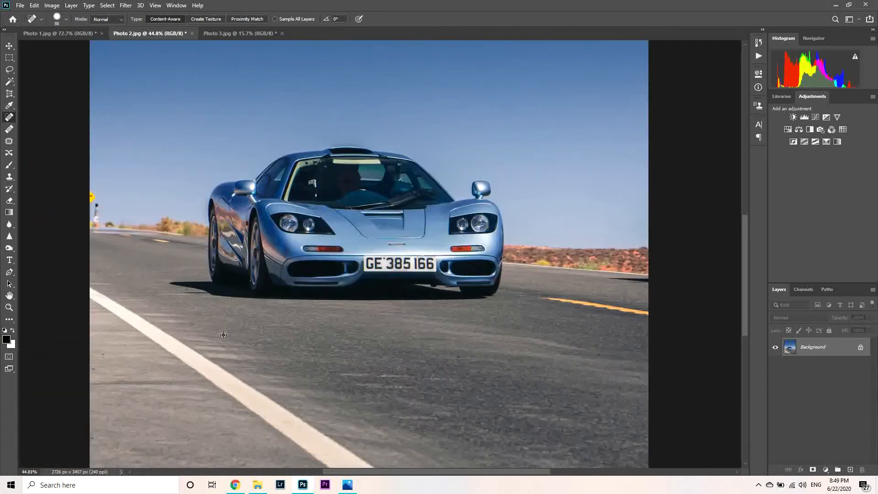
pyautogui.scroll(-5, 215, 330)
pyautogui.scroll(2, 131, 402)
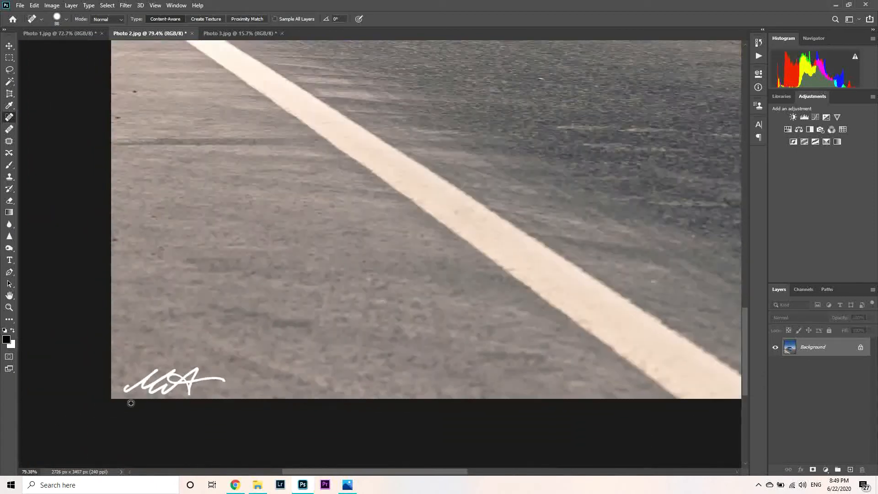
pyautogui.scroll(1, 131, 402)
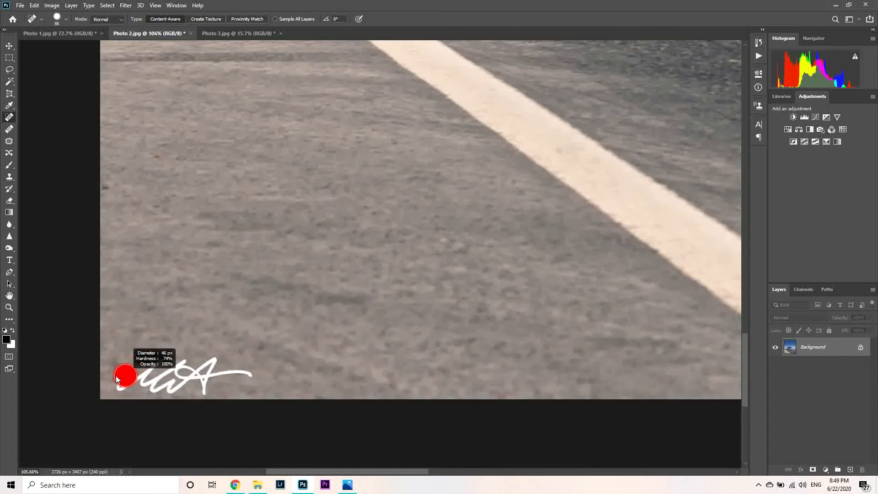
pyautogui.moveTo(115, 384)
pyautogui.mouseDown()
pyautogui.moveTo(151, 363)
pyautogui.moveTo(160, 367)
pyautogui.moveTo(145, 381)
pyautogui.moveTo(188, 366)
pyautogui.moveTo(184, 385)
pyautogui.moveTo(208, 362)
pyautogui.moveTo(217, 376)
pyautogui.moveTo(257, 371)
pyautogui.moveTo(156, 380)
pyautogui.mouseUp()
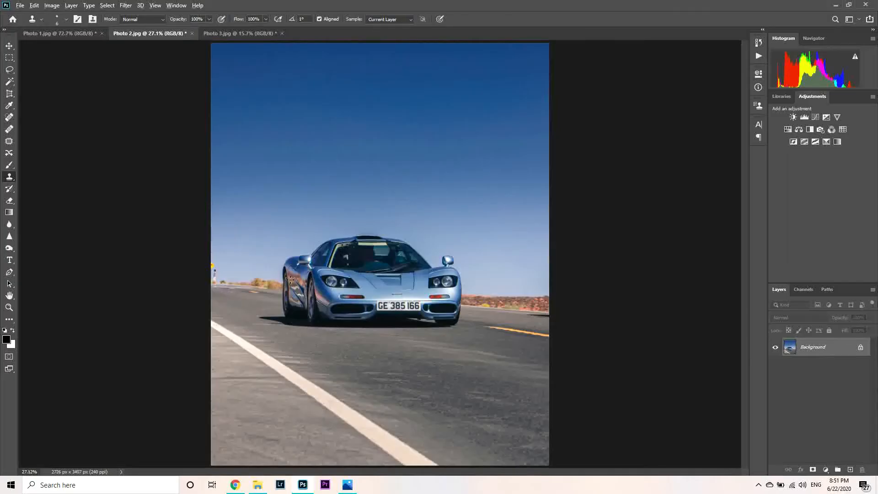
# - Try to remove the person standing beside the yellow road sign with the Spot Healing Brush, and undo the stroke
pyautogui.scroll(10, 192, 286)
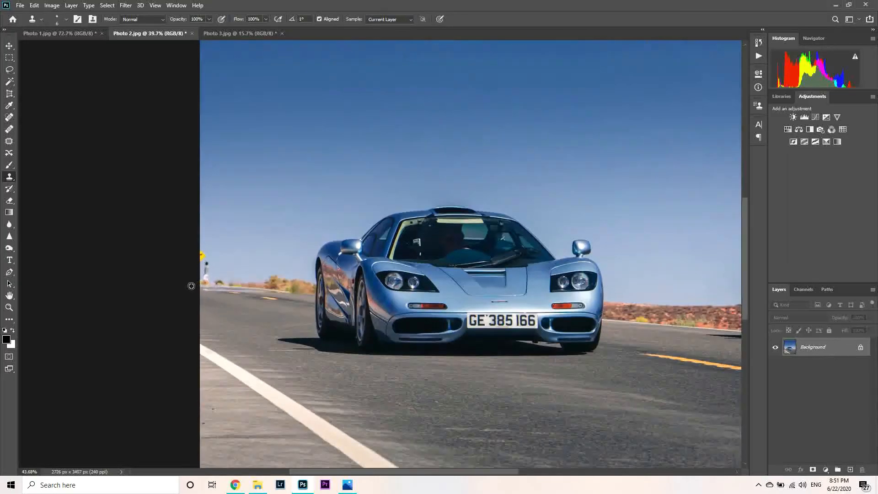
pyautogui.scroll(2, 233, 298)
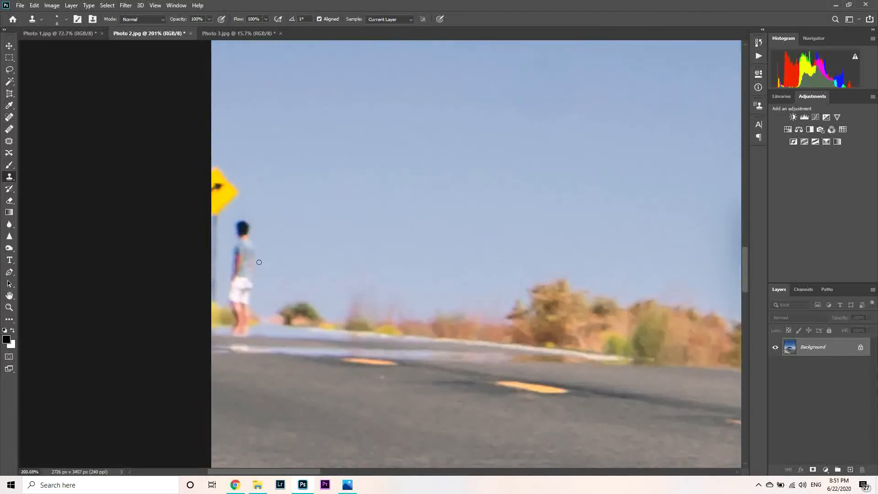
pyautogui.click(7, 118)
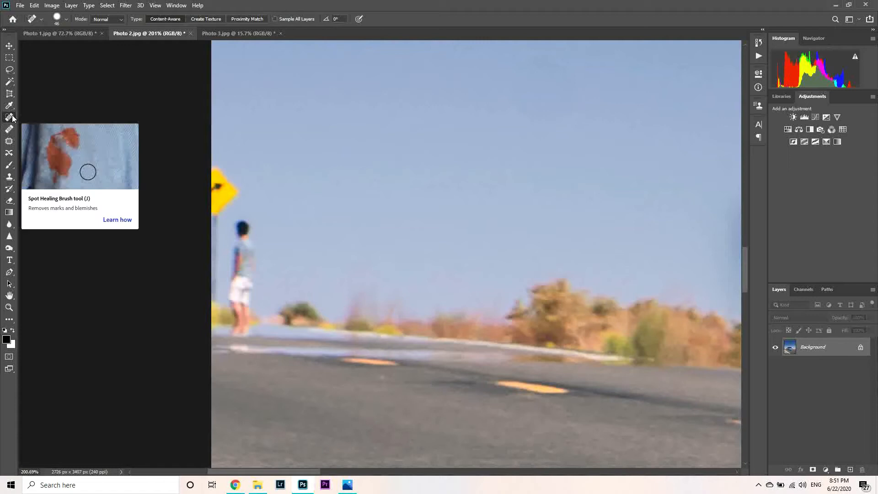
pyautogui.moveTo(238, 230); pyautogui.dragTo(236, 325)
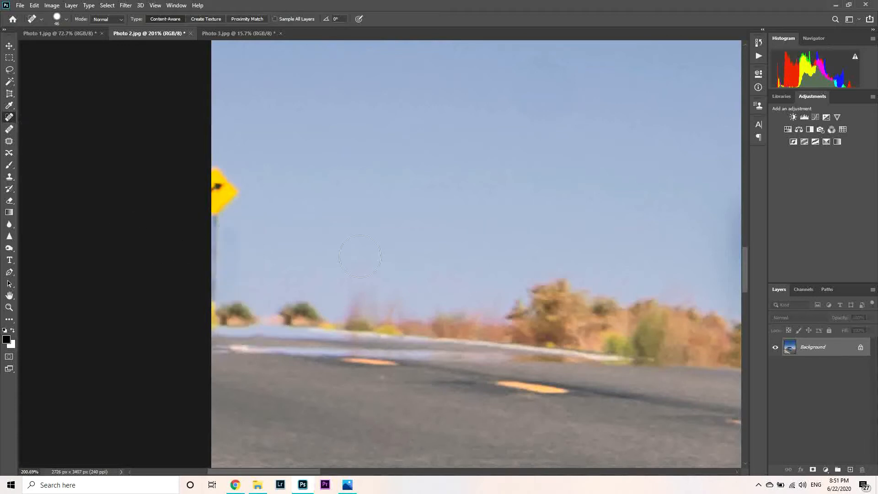
pyautogui.hotkey('ctrl', 'z')
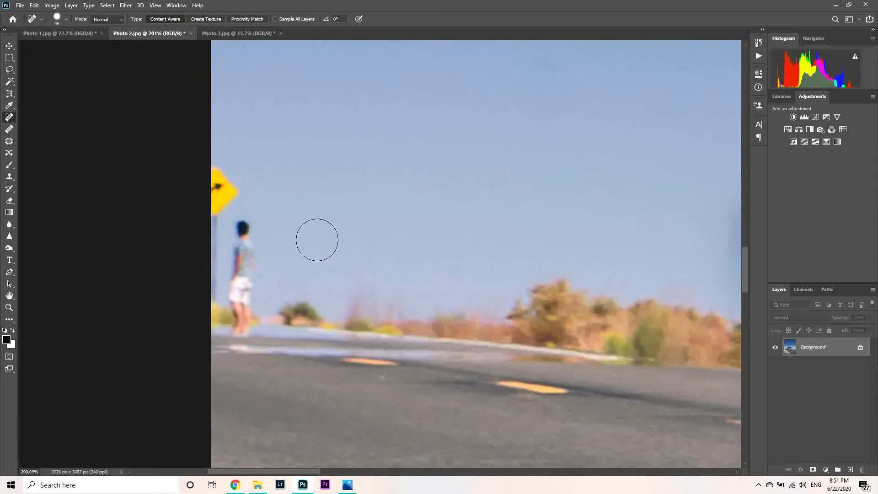
# - Set the Clone Stamp brush to 29 px with 55% hardness
pyautogui.click(9, 177)
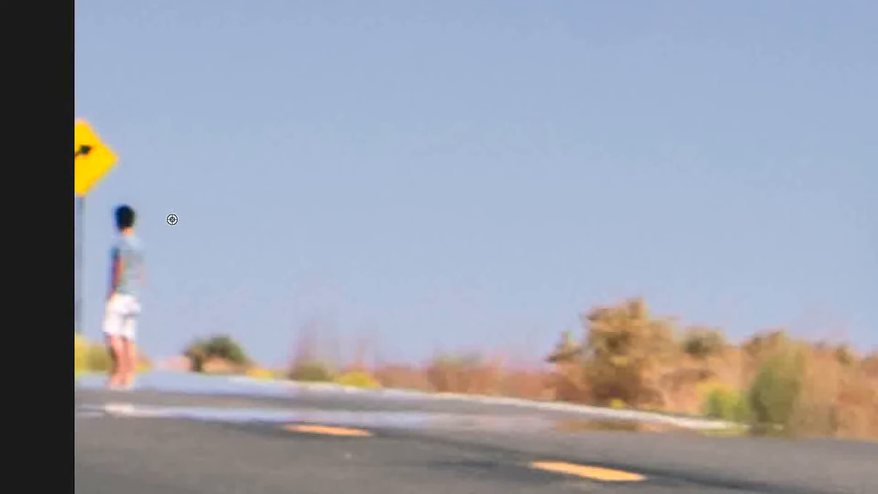
pyautogui.rightClick(135, 217)
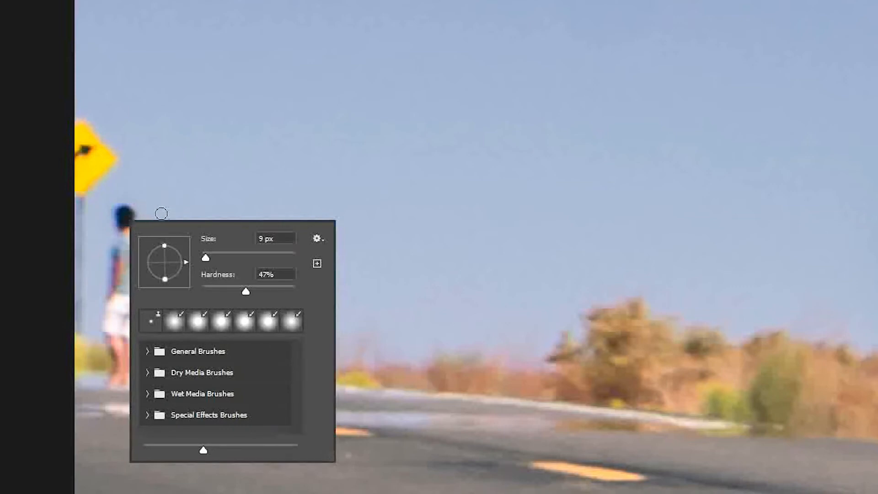
pyautogui.moveTo(205, 257); pyautogui.dragTo(215, 258)
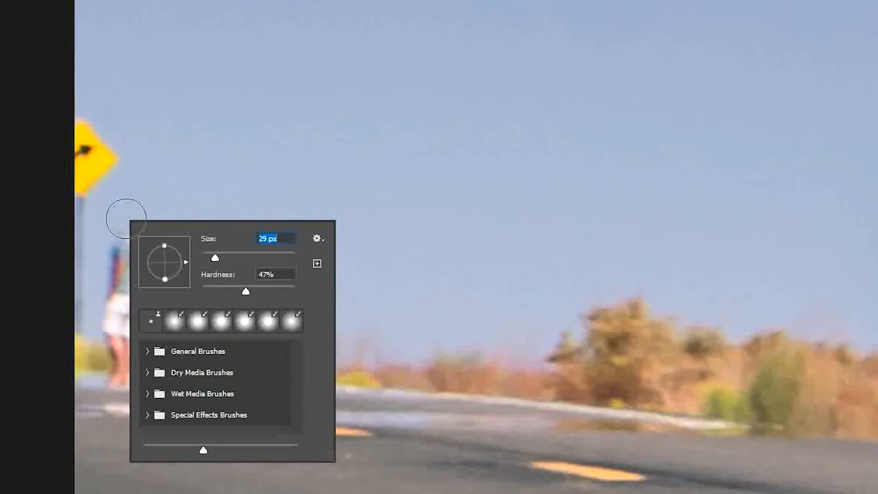
pyautogui.moveTo(253, 293); pyautogui.dragTo(253, 293)
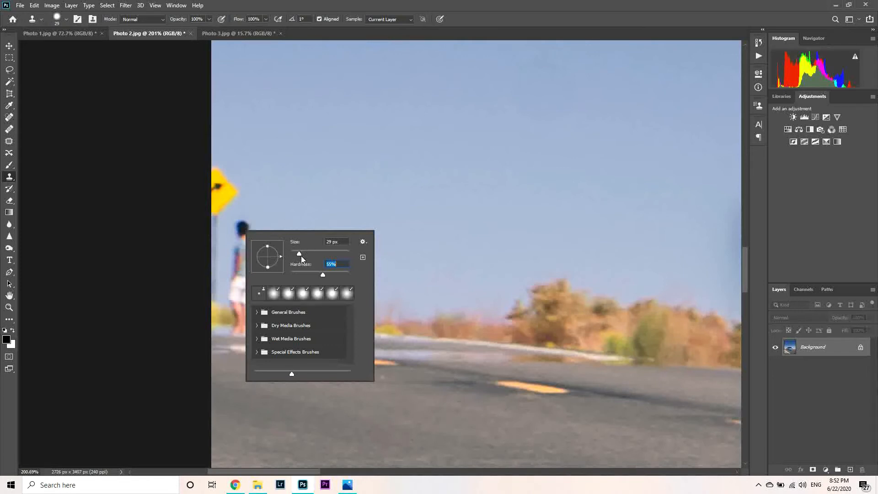
pyautogui.keyDown('alt'); pyautogui.click(261, 218); pyautogui.keyUp('alt')
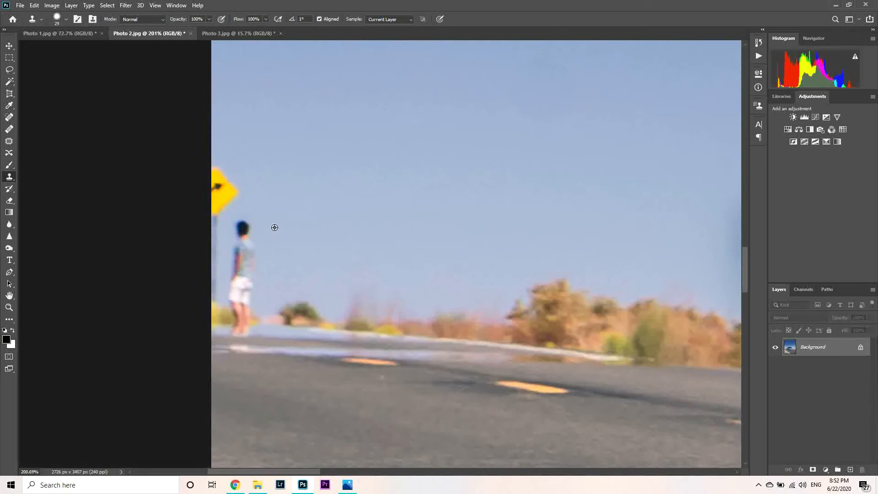
# - Clone clear sky over the head and upper body of the person beside the yellow road sign
pyautogui.moveTo(259, 228); pyautogui.dragTo(246, 228)
pyautogui.hotkey('ctrl', 'z')
pyautogui.click(246, 230)
pyautogui.hotkey('ctrl', 'z')
pyautogui.click(245, 228)
pyautogui.click(244, 229)
pyautogui.moveTo(245, 229); pyautogui.dragTo(242, 269)
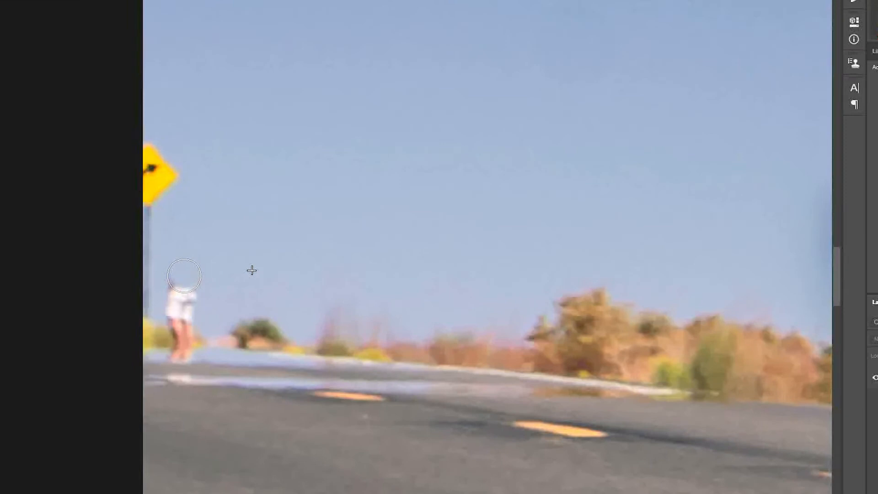